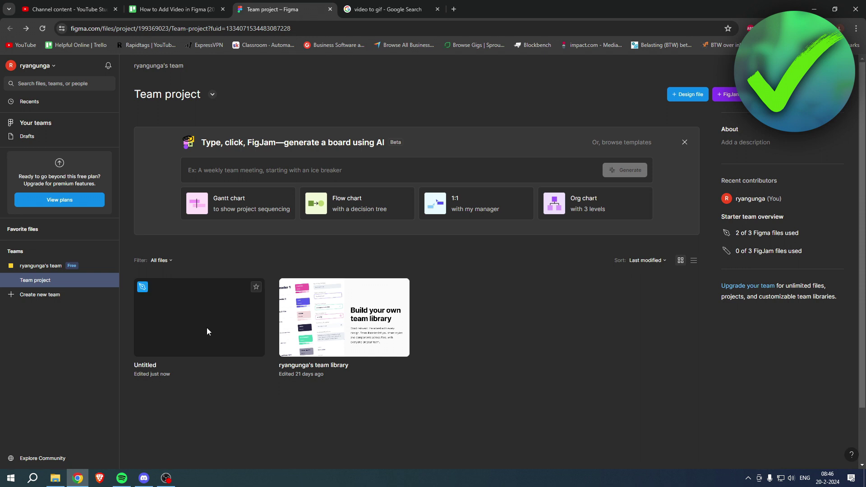
# Step: Open the Untitled design file from the Team project in the Figma editor
pyautogui.click(193, 327)
pyautogui.doubleClick(193, 326)
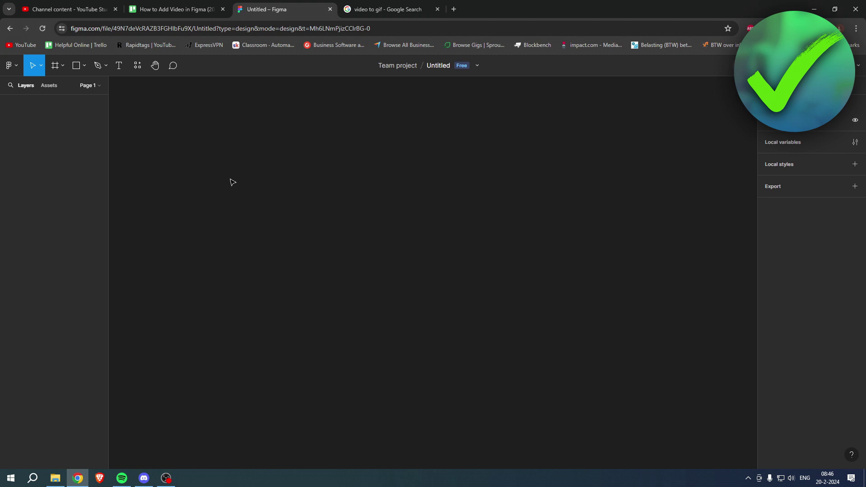
pyautogui.click(85, 70)
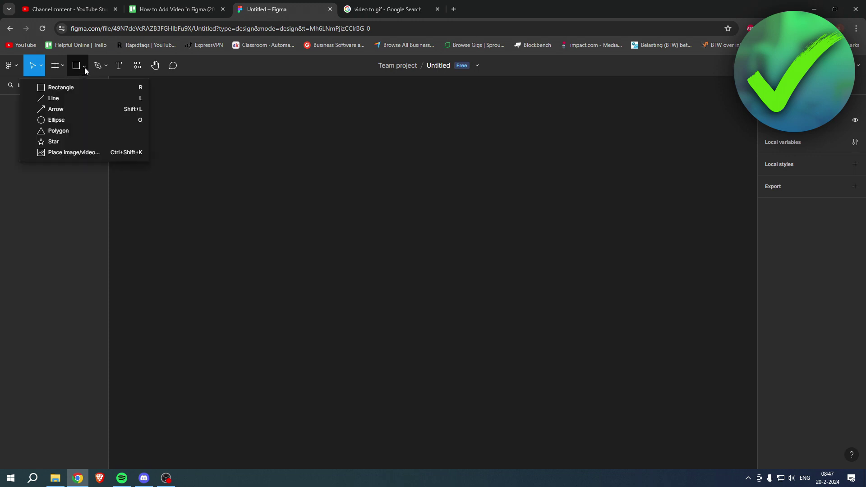
pyautogui.click(71, 153)
pyautogui.doubleClick(346, 78)
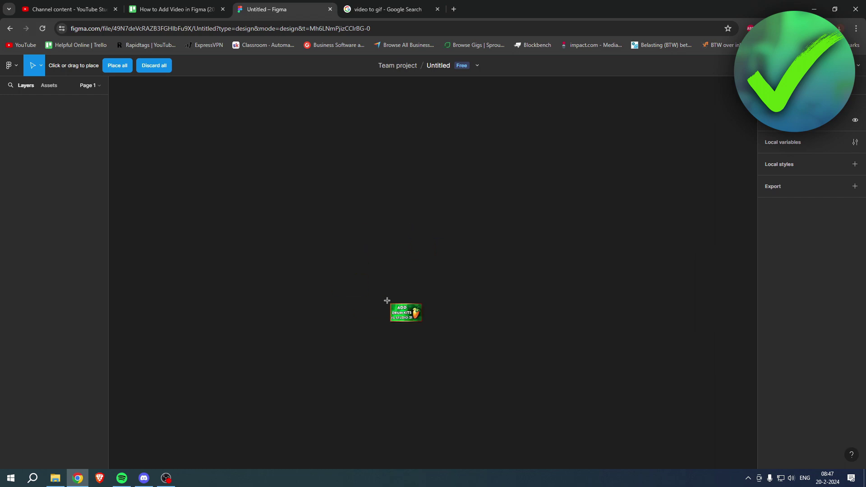
pyautogui.click(415, 249)
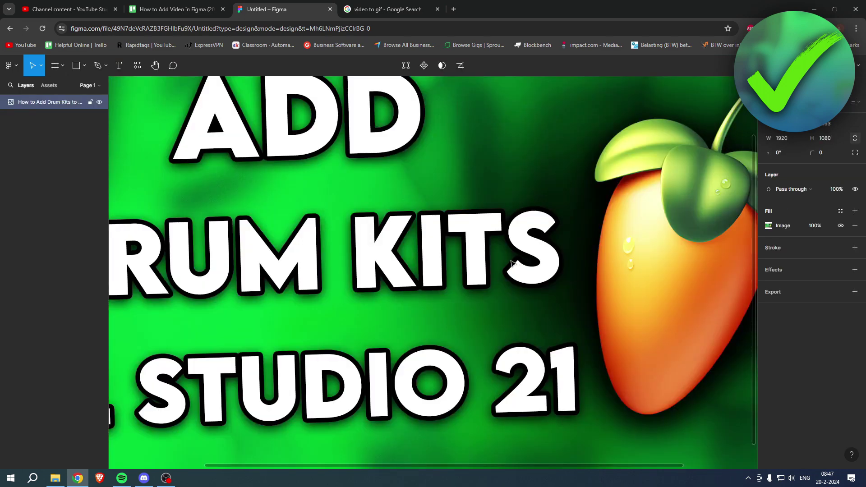
pyautogui.scroll(-5, 512, 262)
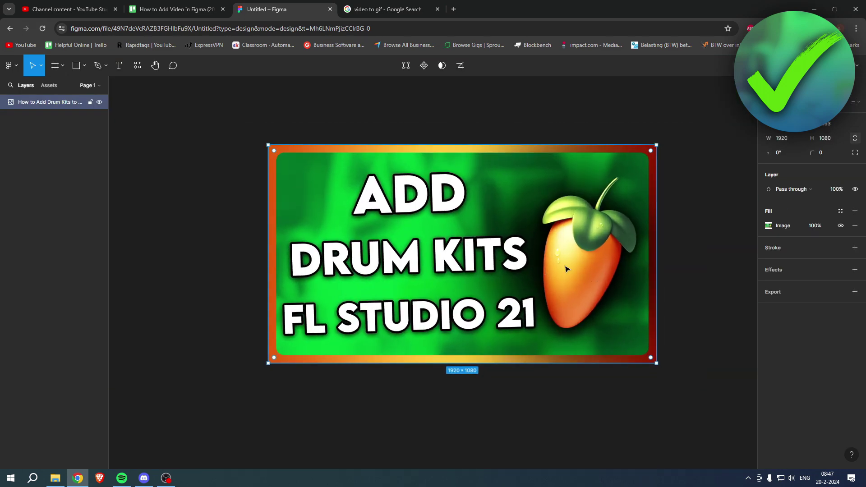
pyautogui.press('Delete')
pyautogui.click(85, 66)
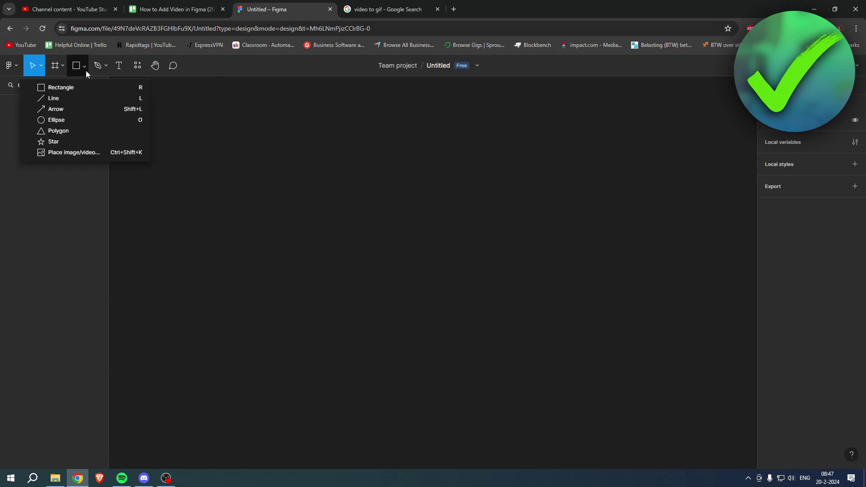
pyautogui.click(110, 153)
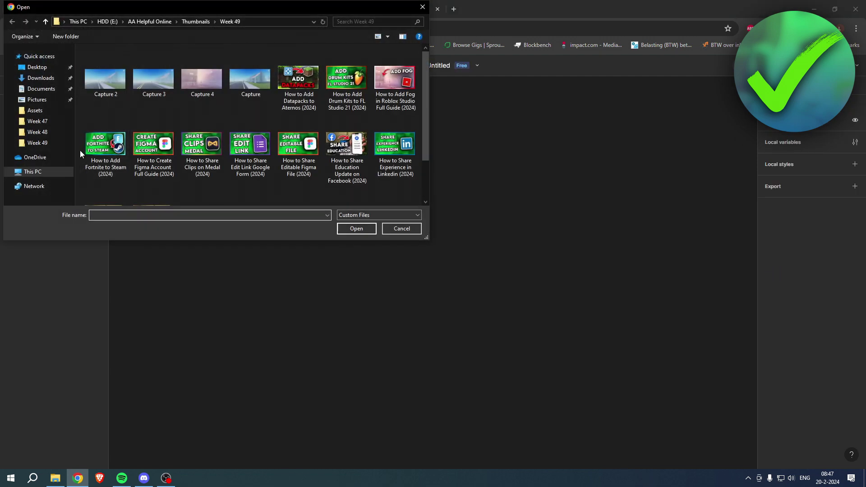
pyautogui.click(45, 22)
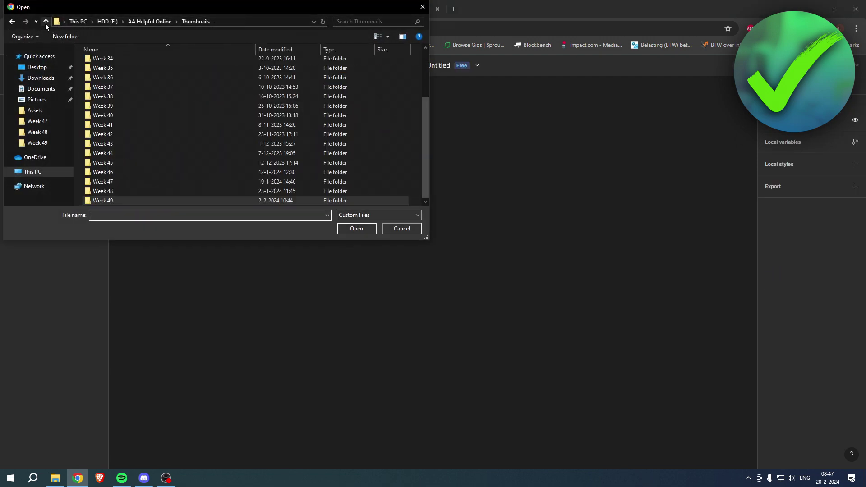
pyautogui.click(45, 23)
pyautogui.doubleClick(135, 101)
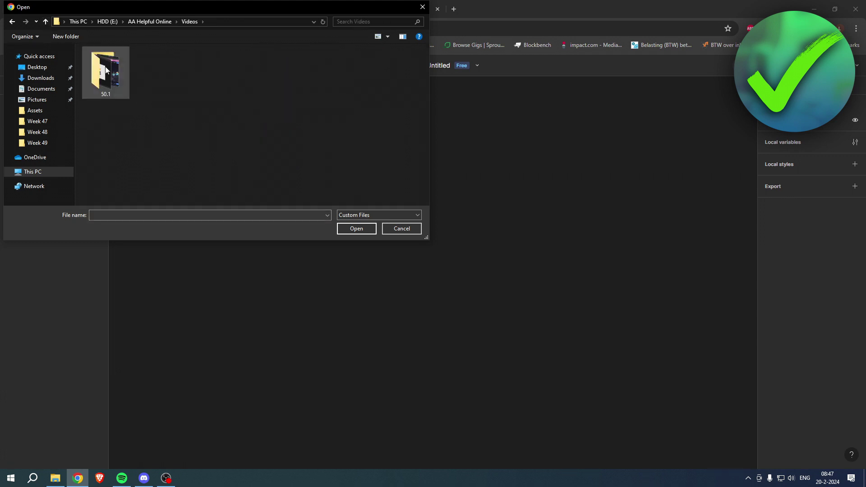
pyautogui.doubleClick(106, 89)
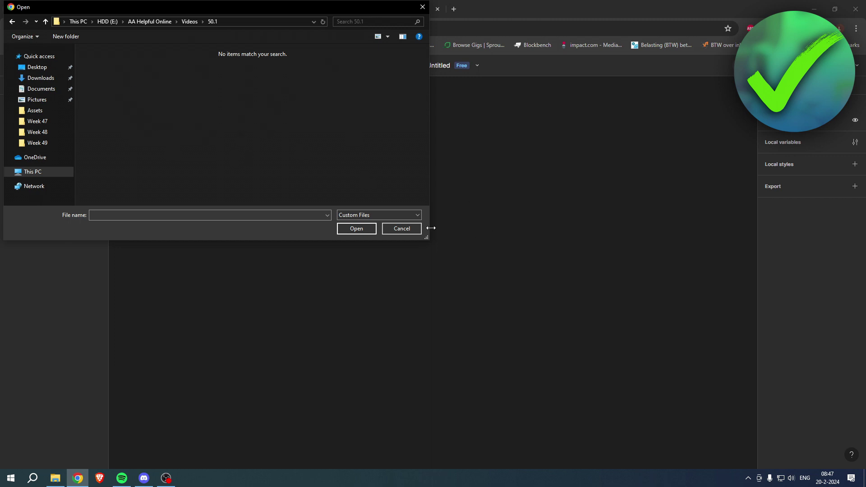
pyautogui.click(413, 228)
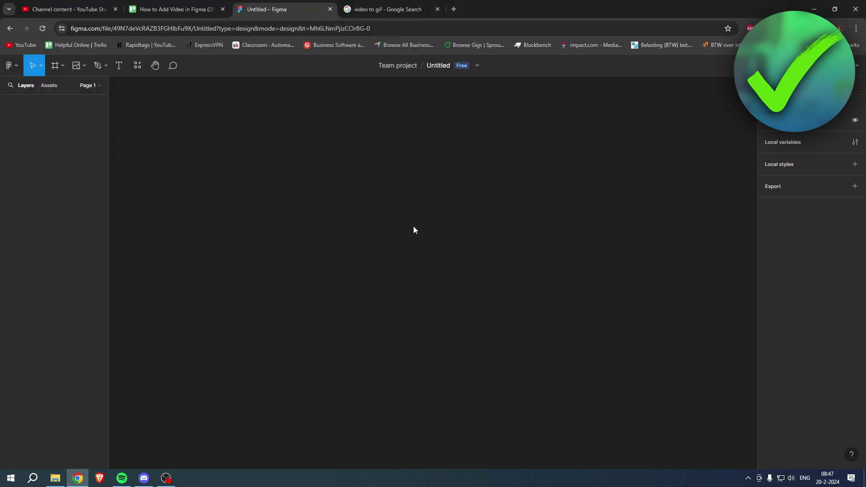
pyautogui.click(85, 69)
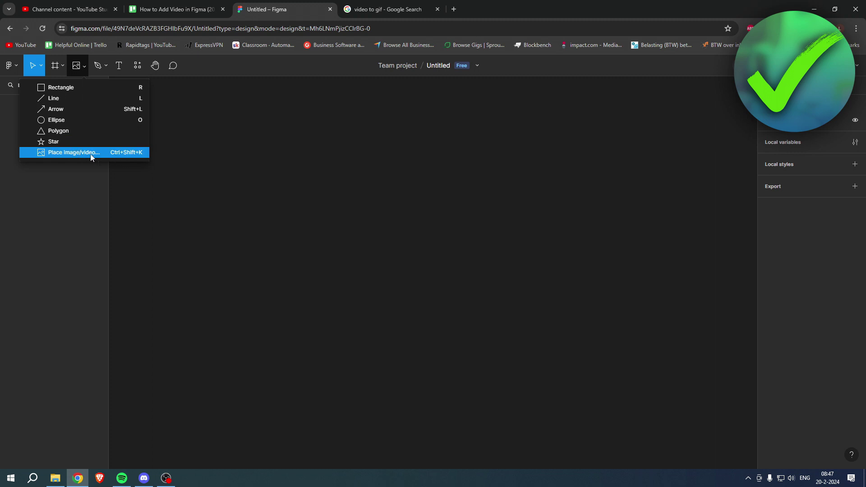
pyautogui.click(245, 168)
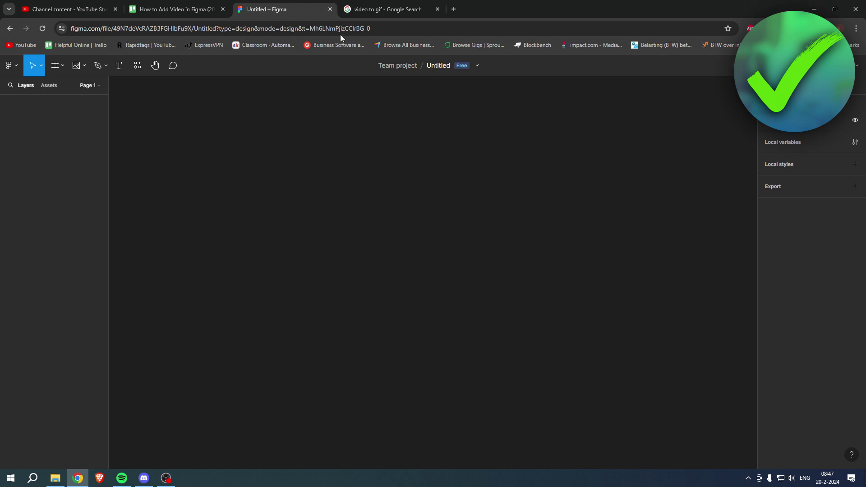
pyautogui.click(381, 4)
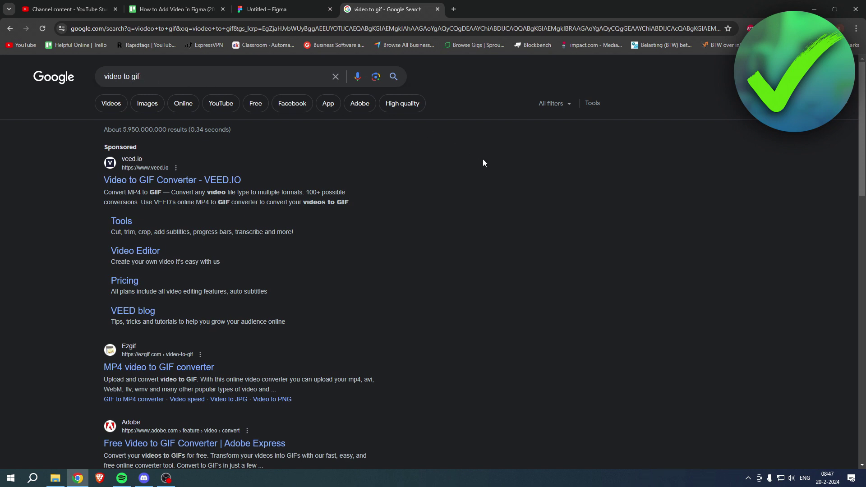
# Step: Open Ezgif's MP4 video to GIF converter from Google, accept consent, and find the video
pyautogui.scroll(-2, 482, 162)
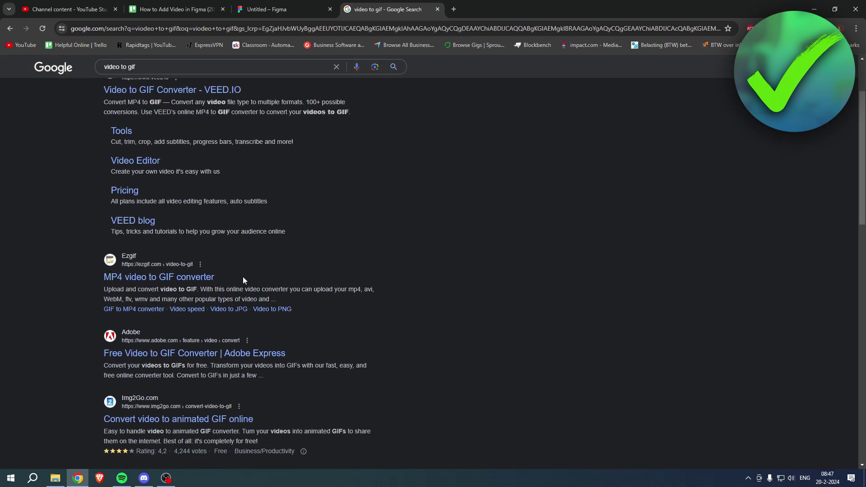
pyautogui.click(150, 279)
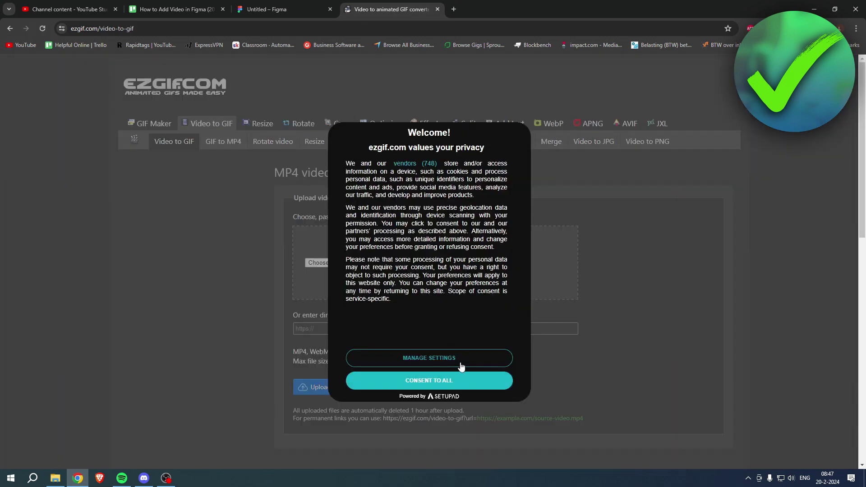
pyautogui.click(453, 384)
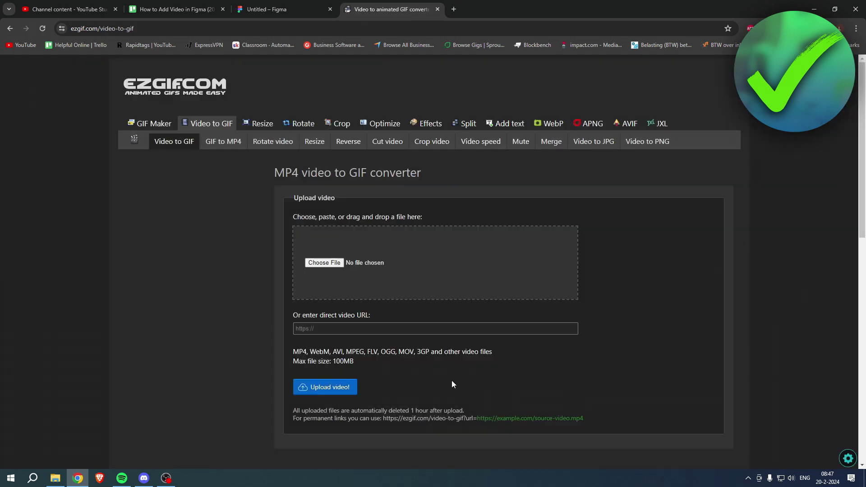
pyautogui.click(55, 478)
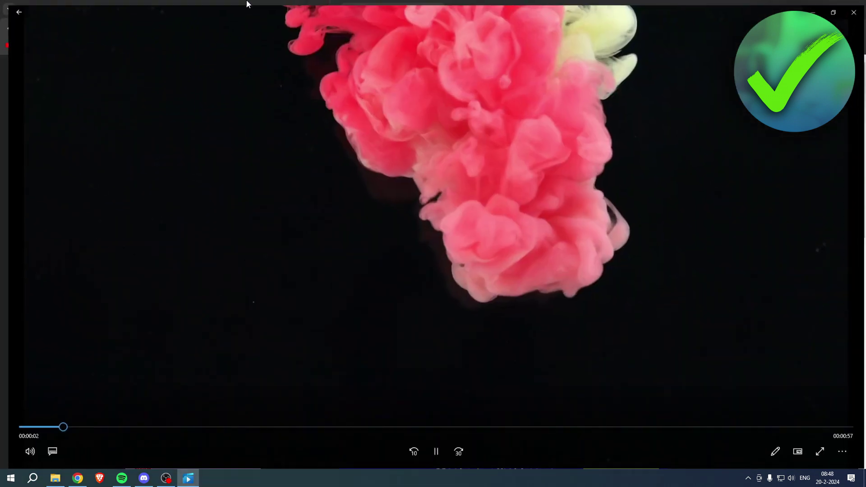
# Step: Add the pink ink-cloud MP4 to Ezgif and set GIF size to Original (up to 800px)
pyautogui.moveTo(81, 426)
pyautogui.mouseDown()
pyautogui.moveTo(662, 426)
pyautogui.moveTo(93, 426)
pyautogui.mouseUp()
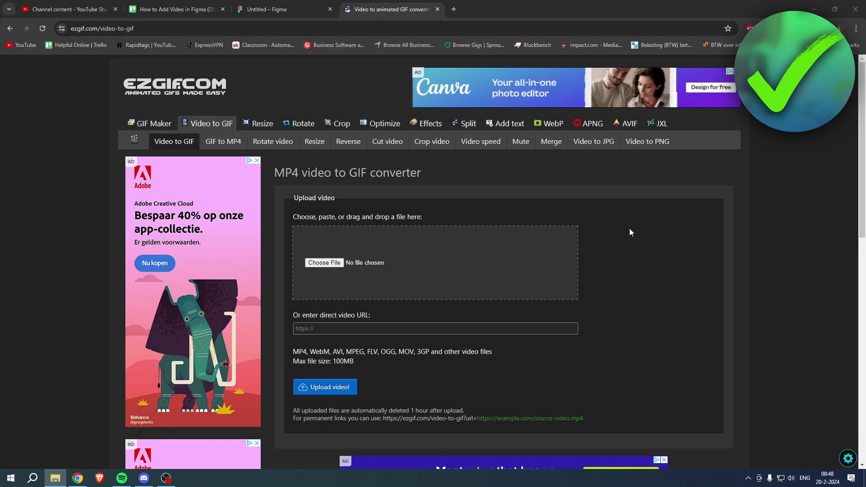
pyautogui.moveTo(406, 203); pyautogui.dragTo(356, 252)
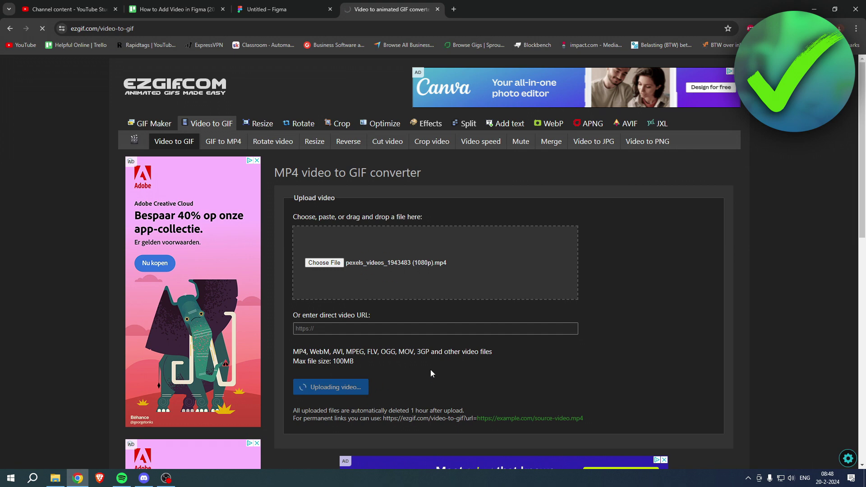
pyautogui.scroll(-1, 430, 370)
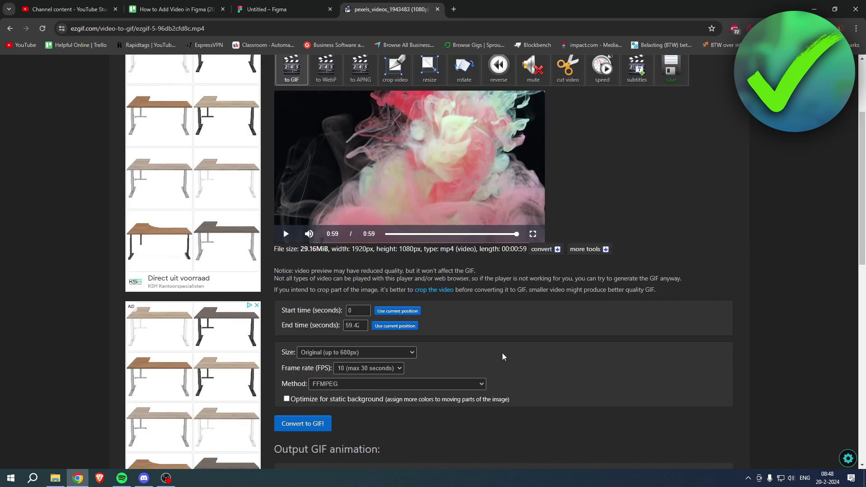
pyautogui.scroll(-2, 451, 316)
pyautogui.click(400, 263)
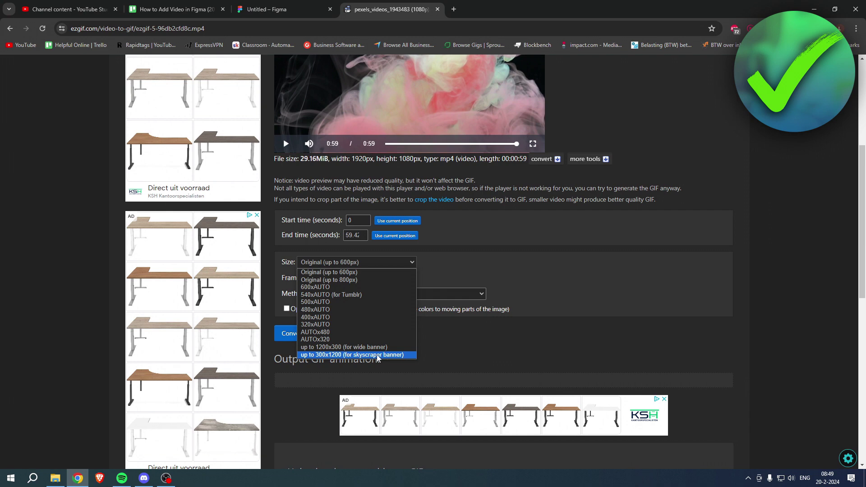
pyautogui.click(390, 279)
# Step: Set the GIF conversion frame rate to 20 fps
pyautogui.scroll(1, 514, 278)
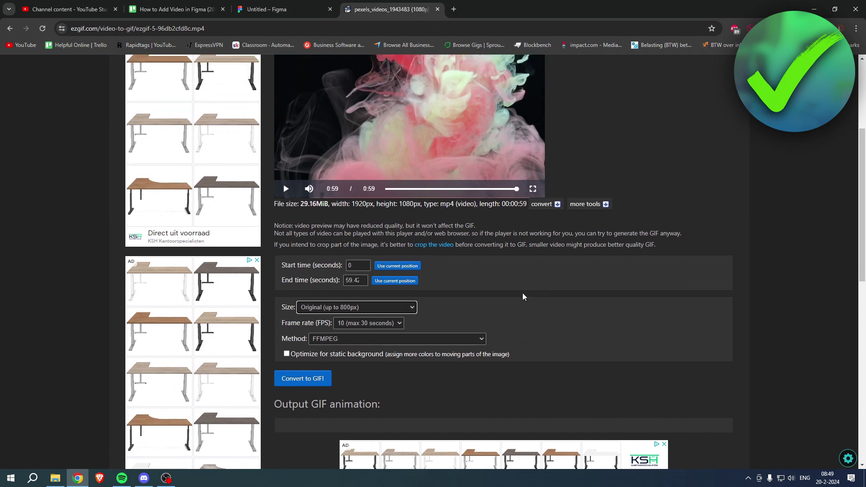
pyautogui.click(525, 297)
pyautogui.click(400, 324)
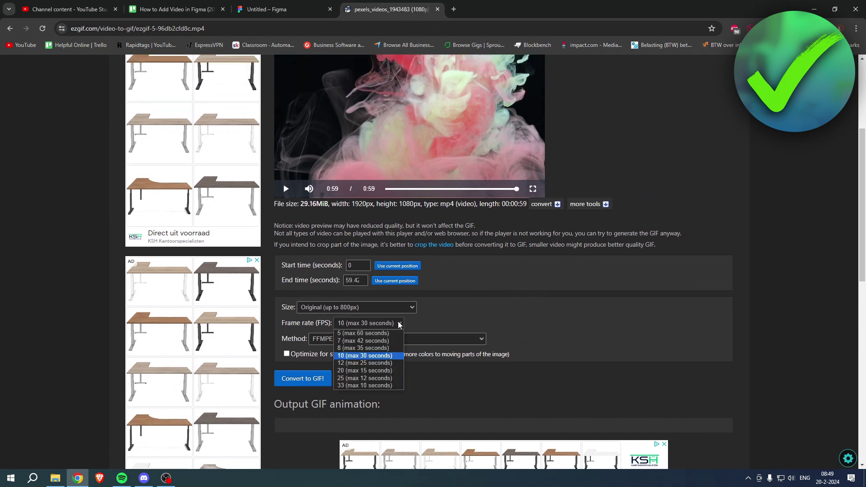
pyautogui.click(374, 372)
# Step: Trim the clip to start at 3.261 s and end at 17.73 s, then convert to GIF
pyautogui.scroll(2, 541, 324)
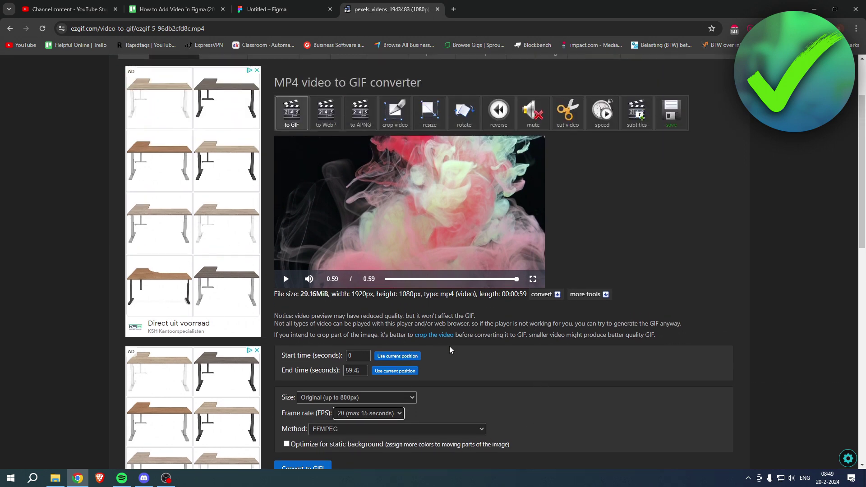
pyautogui.moveTo(432, 287); pyautogui.dragTo(385, 286)
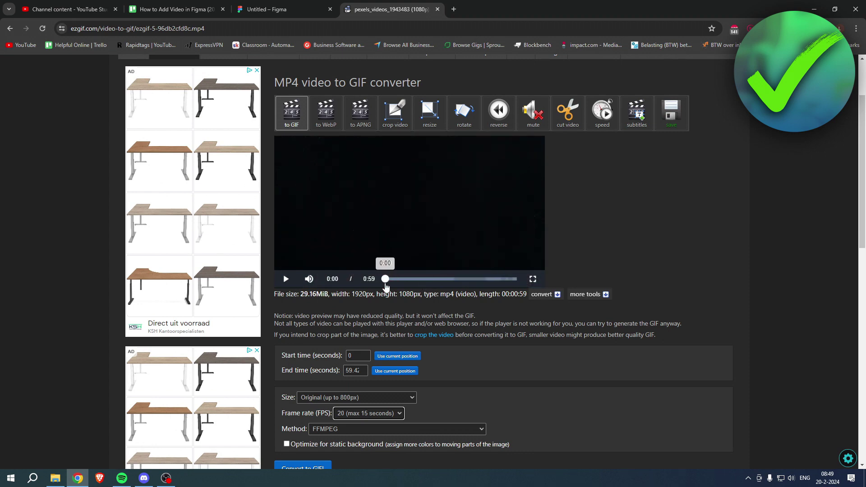
pyautogui.click(391, 283)
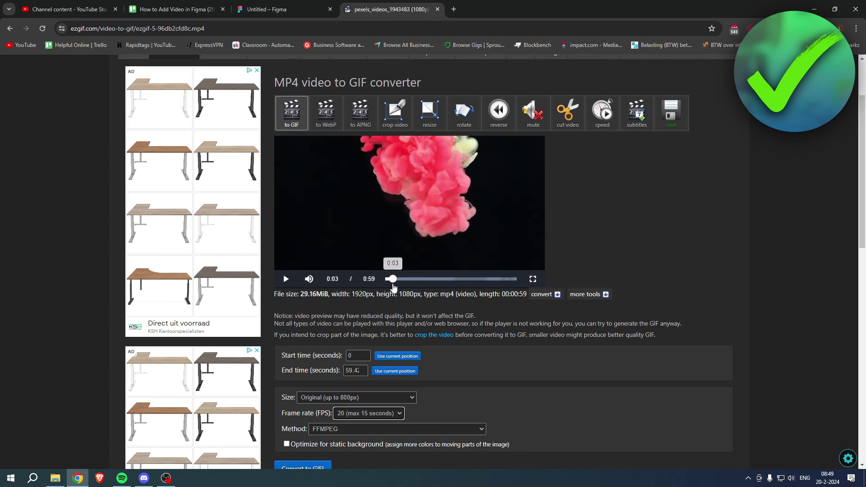
pyautogui.click(397, 356)
pyautogui.click(395, 280)
pyautogui.moveTo(395, 283); pyautogui.dragTo(424, 283)
pyautogui.click(395, 370)
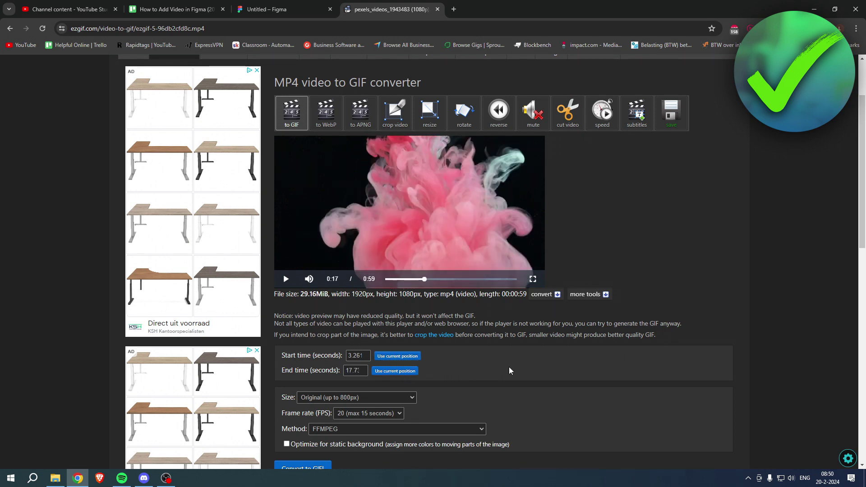
pyautogui.scroll(-2, 551, 351)
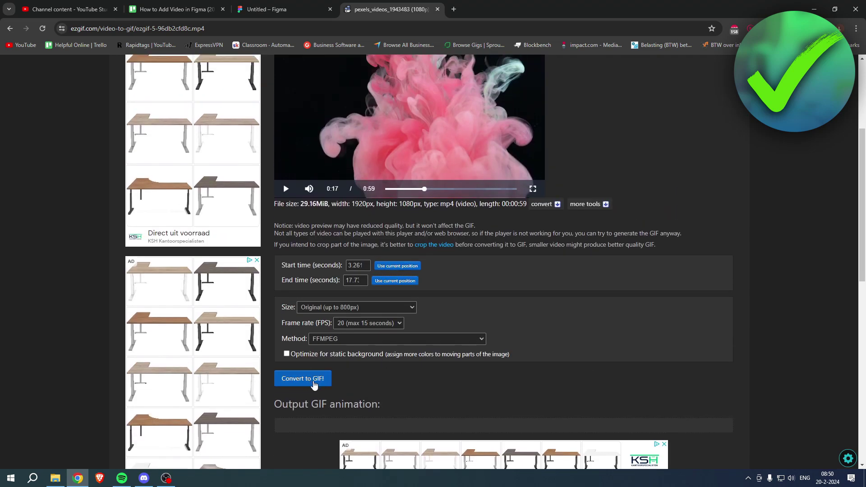
pyautogui.click(314, 384)
# Step: Save the 800×450, 290-frame output GIF to the computer and return to Figma
pyautogui.scroll(-1, 750, 337)
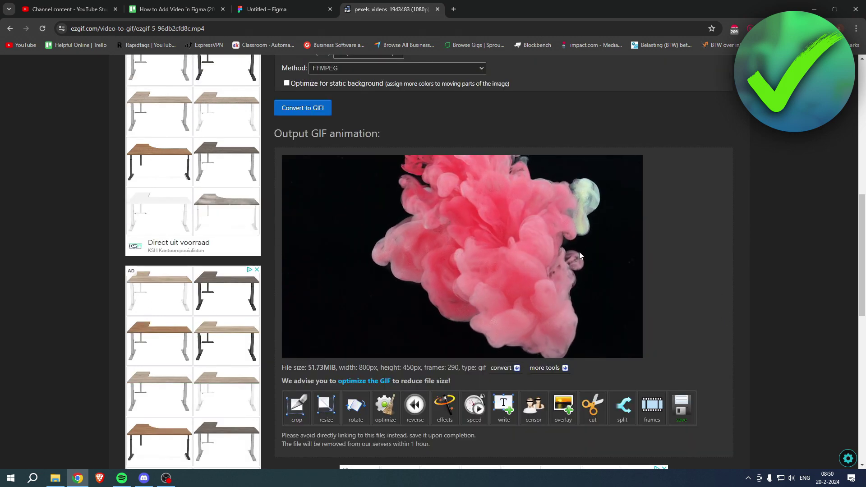
pyautogui.click(690, 404)
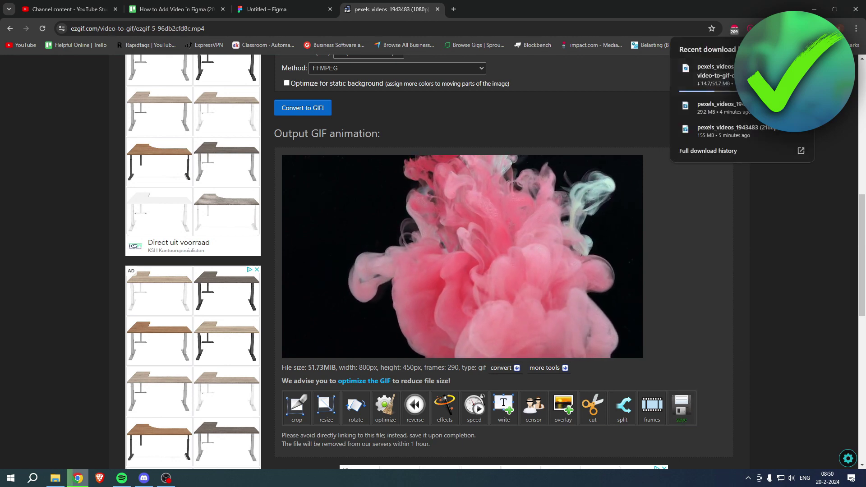
pyautogui.click(290, 6)
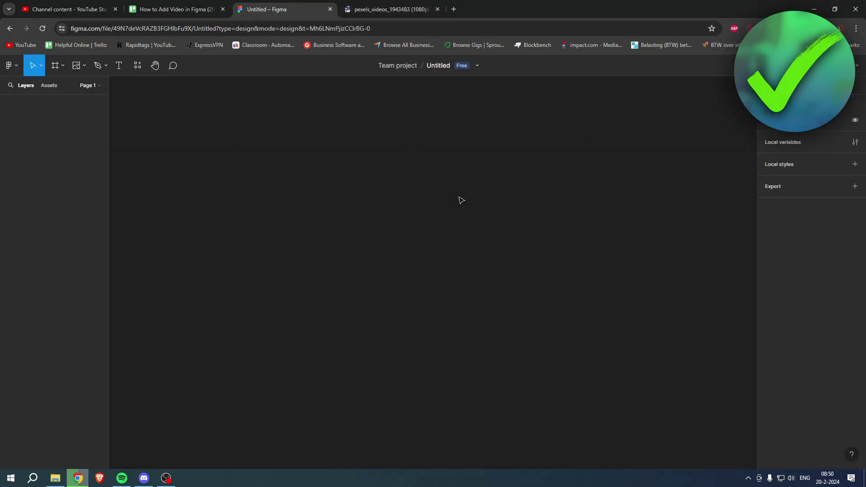
# Step: Place the converted ink-cloud GIF from Downloads onto the canvas as an 800×450 layer
pyautogui.click(84, 68)
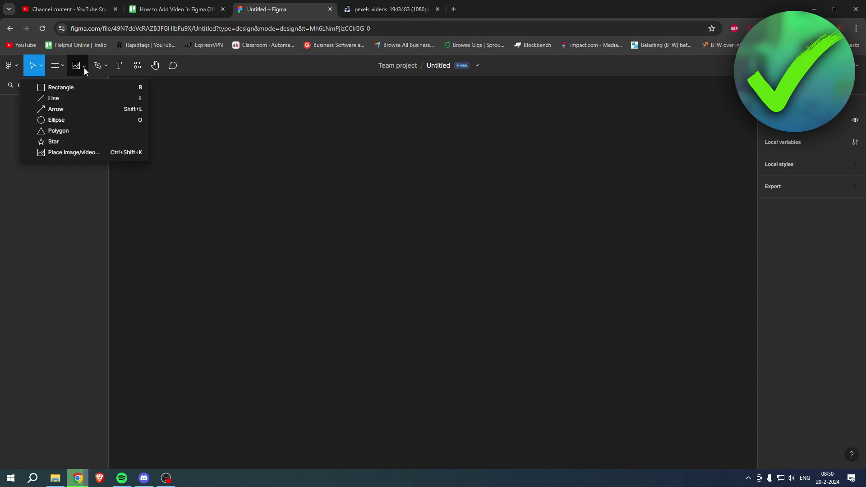
pyautogui.click(77, 152)
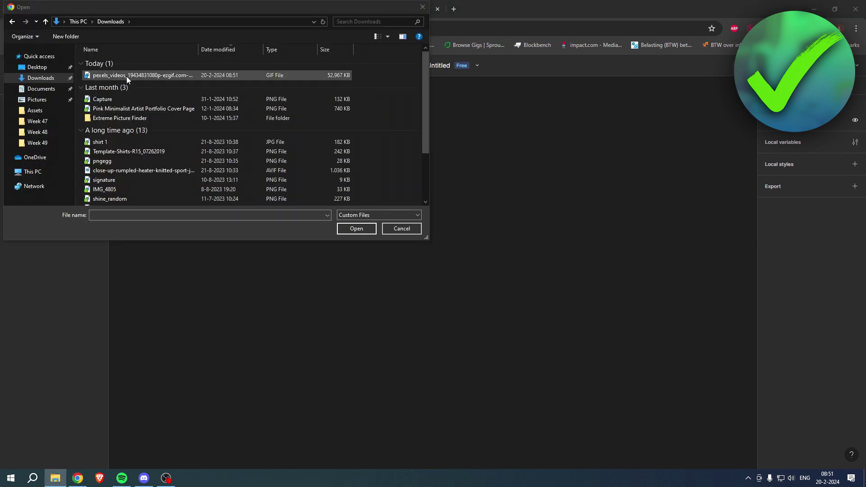
pyautogui.click(127, 76)
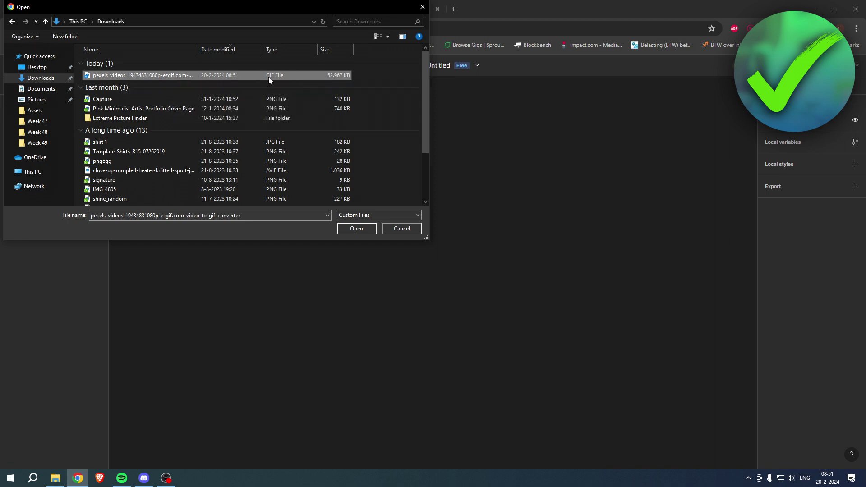
pyautogui.click(356, 228)
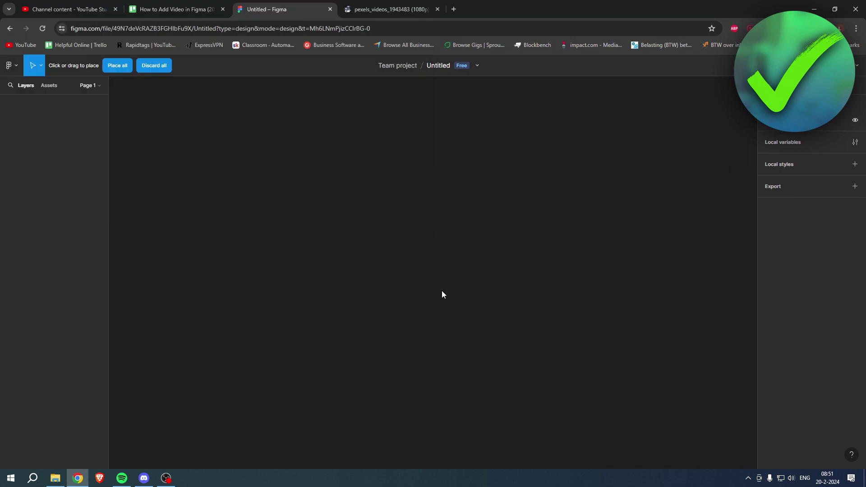
pyautogui.click(402, 271)
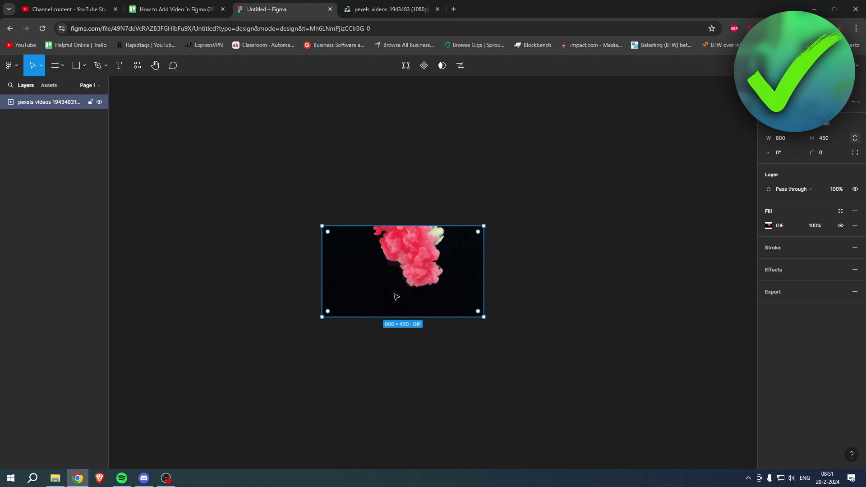
# Step: Change the GIF layer's blend mode from Pass through to Lighten
pyautogui.scroll(2, 351, 306)
pyautogui.scroll(3, 463, 296)
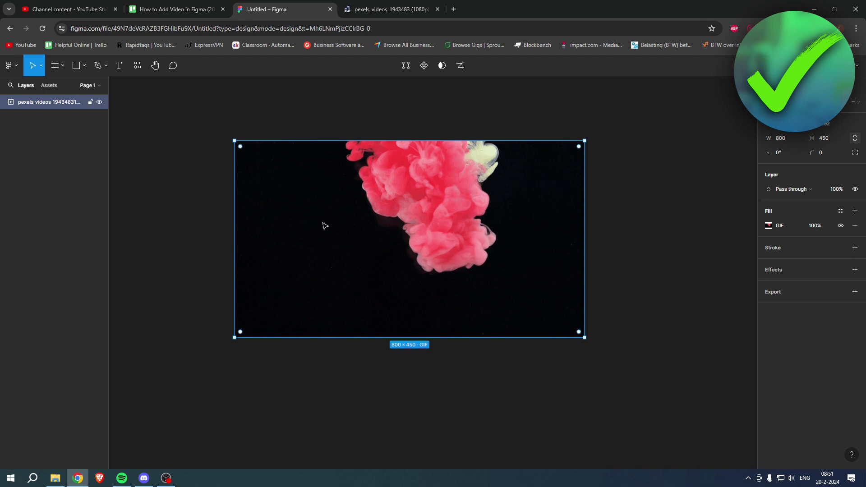
pyautogui.click(807, 190)
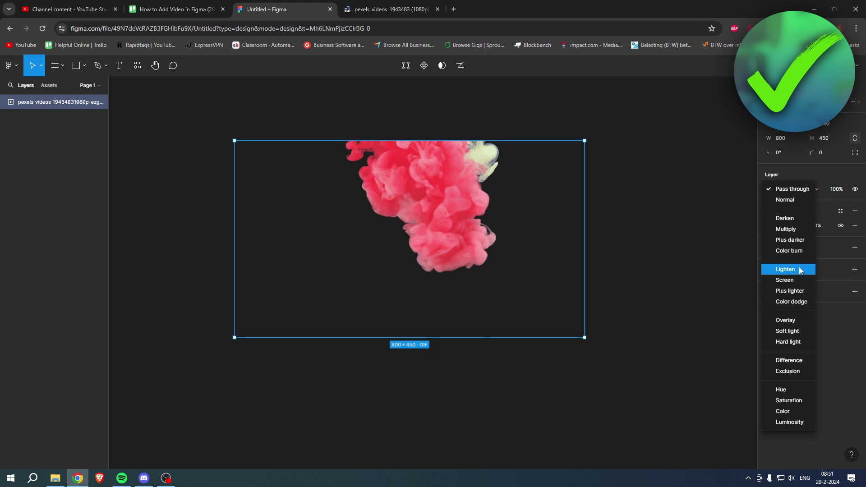
pyautogui.click(802, 270)
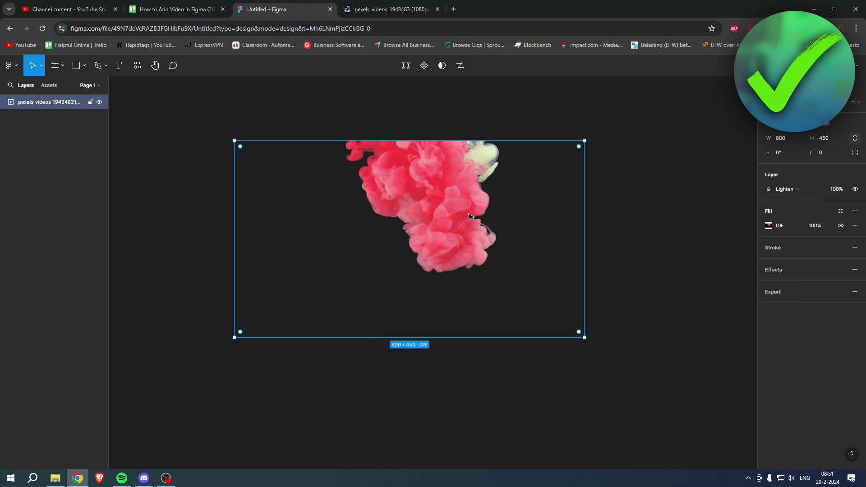